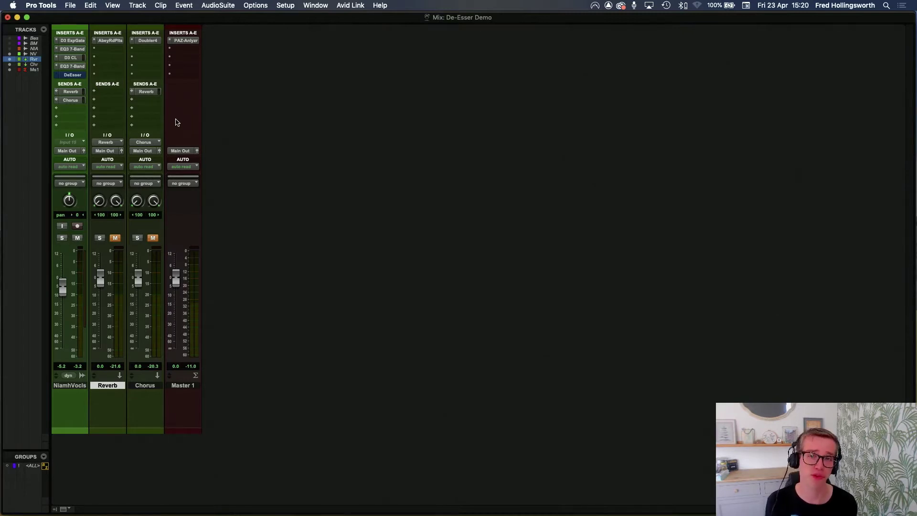
# Use the PAZ Analyzer on Master 1 to examine the selected vocal's high-frequency content during playback, and close the analyzer.
pyautogui.click(185, 40)
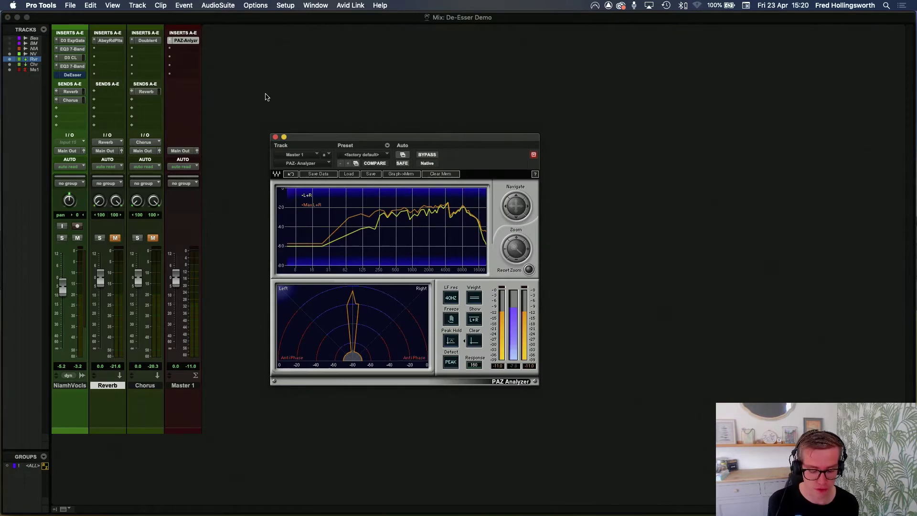
pyautogui.press('super+equal')
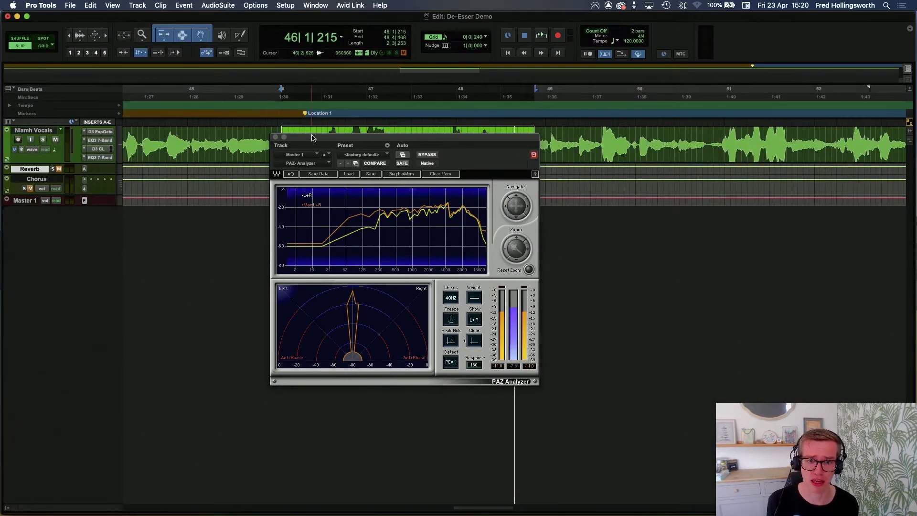
pyautogui.moveTo(314, 138); pyautogui.dragTo(199, 212)
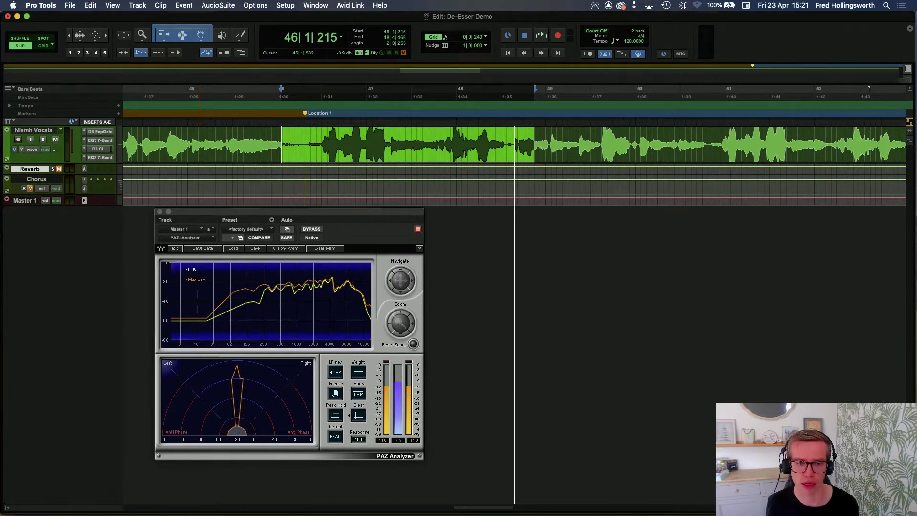
pyautogui.press('space')
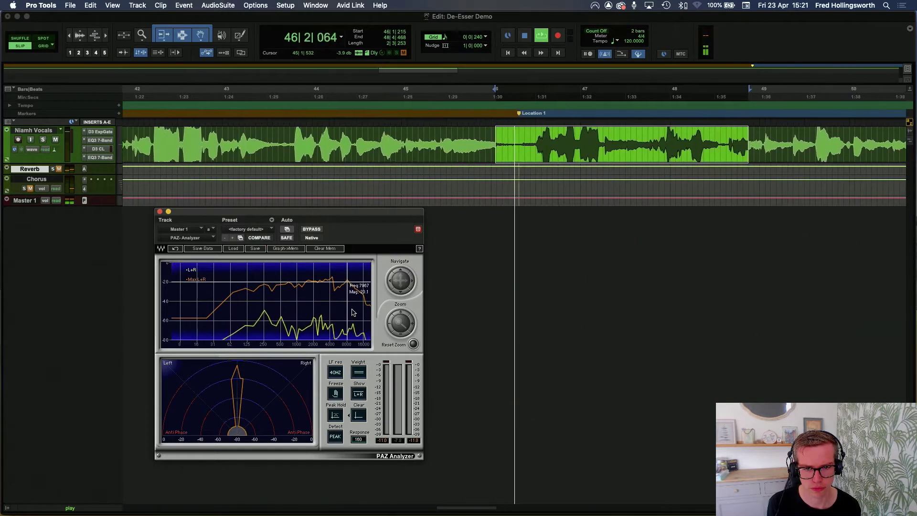
pyautogui.press('space')
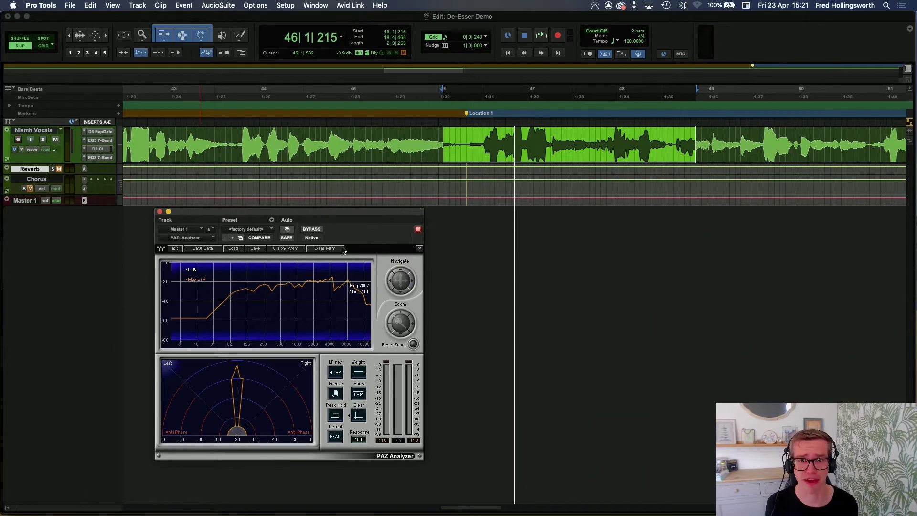
pyautogui.click(160, 212)
# Open the vocal track's DeEsser from the Mix window, set its threshold to 0 and its frequency to 8072 Hz.
pyautogui.press('super+equal')
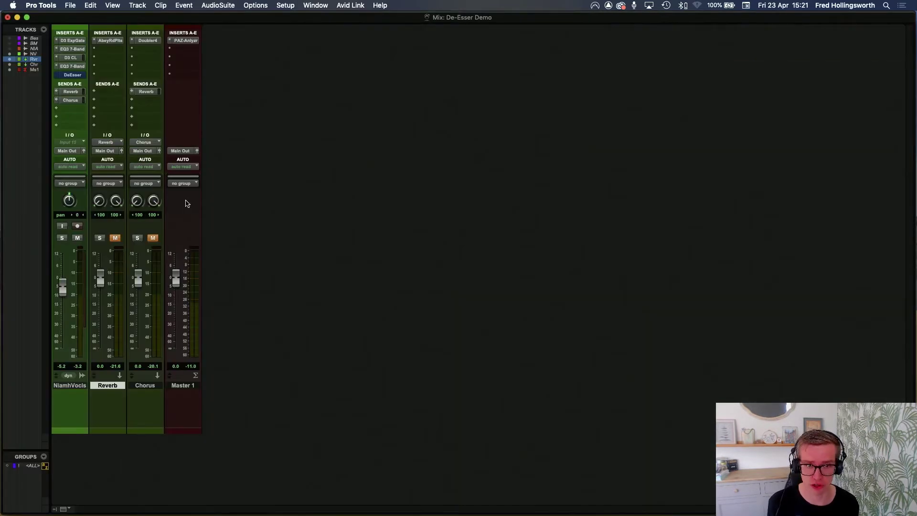
pyautogui.click(66, 75)
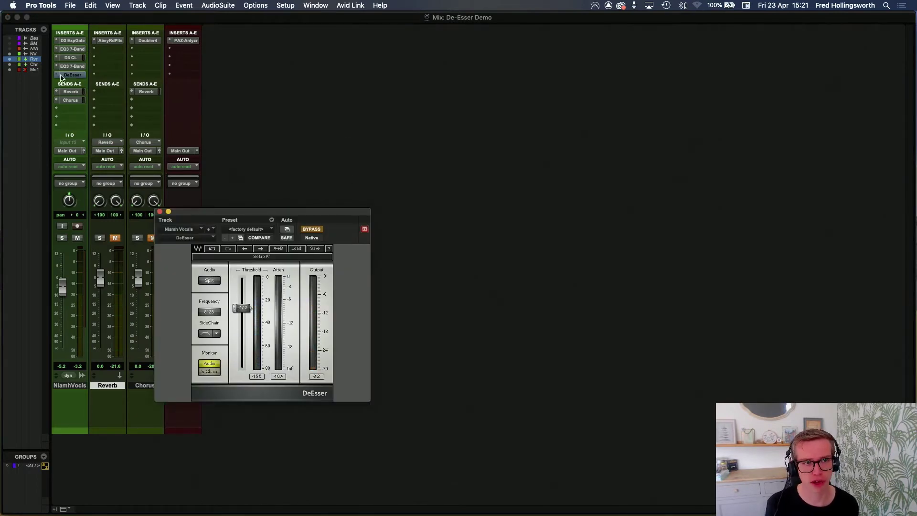
pyautogui.moveTo(216, 212); pyautogui.dragTo(309, 123)
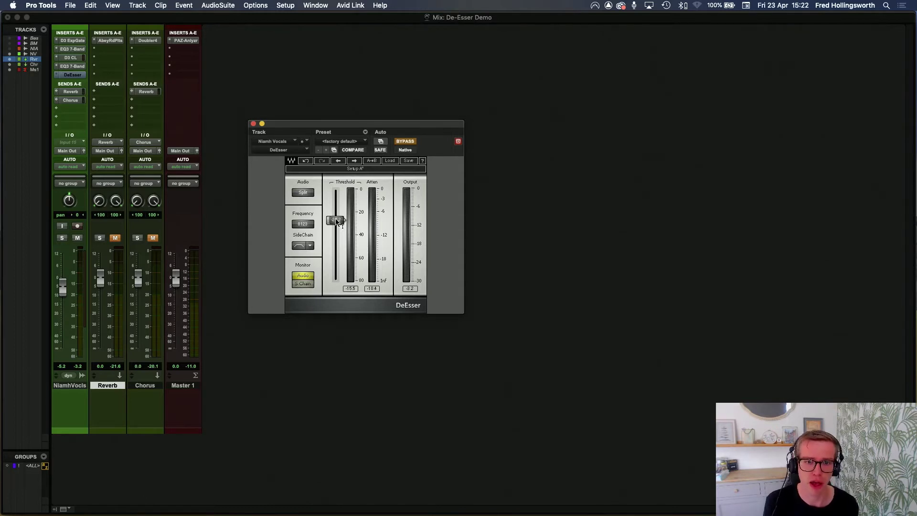
pyautogui.moveTo(337, 222); pyautogui.dragTo(337, 191)
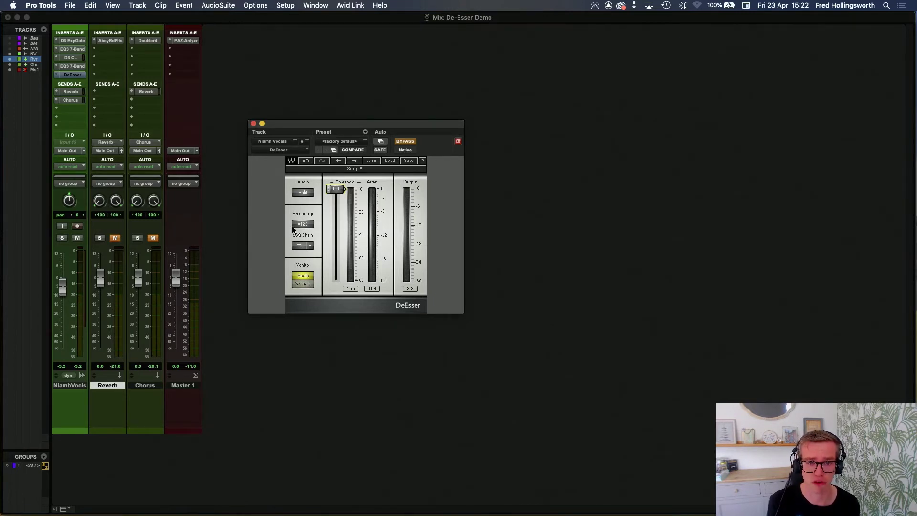
pyautogui.moveTo(303, 223); pyautogui.dragTo(305, 171)
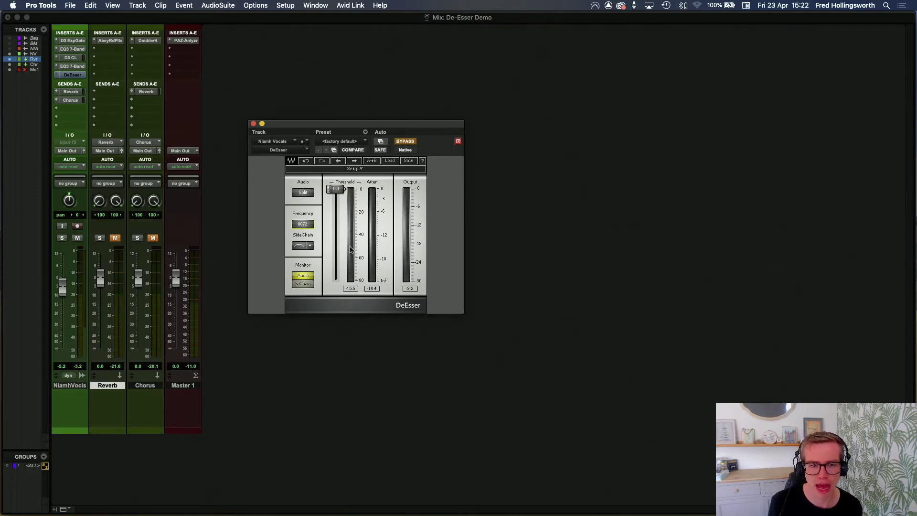
# Try the HighPass sidechain filter in the DeEsser and return it to BandPass.
pyautogui.click(310, 246)
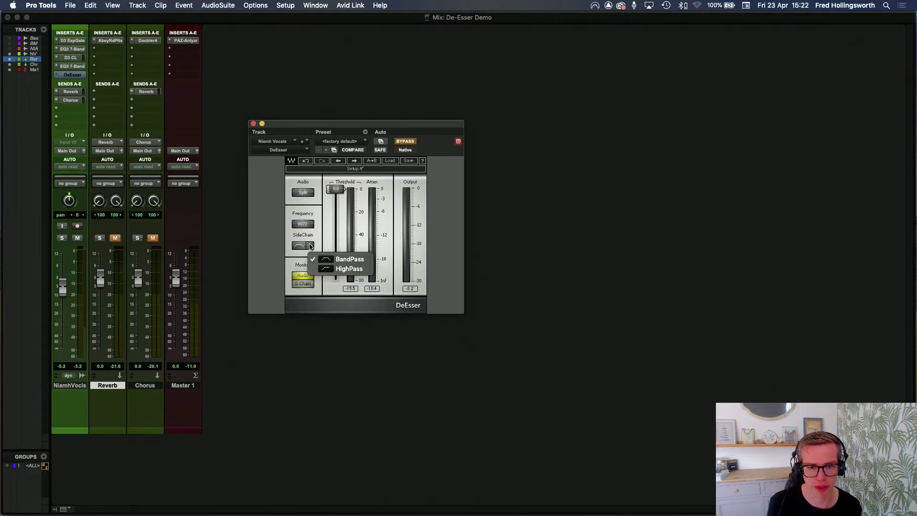
pyautogui.click(338, 269)
pyautogui.click(310, 246)
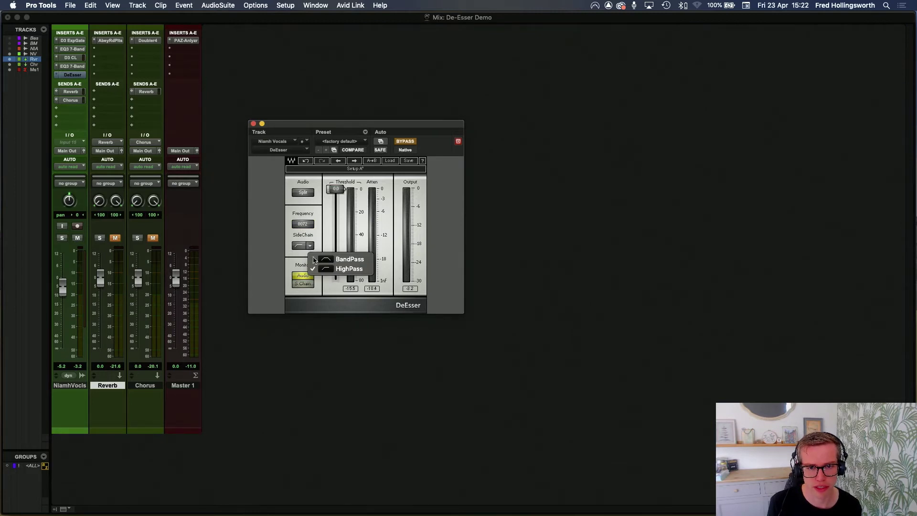
pyautogui.click(300, 249)
pyautogui.click(311, 246)
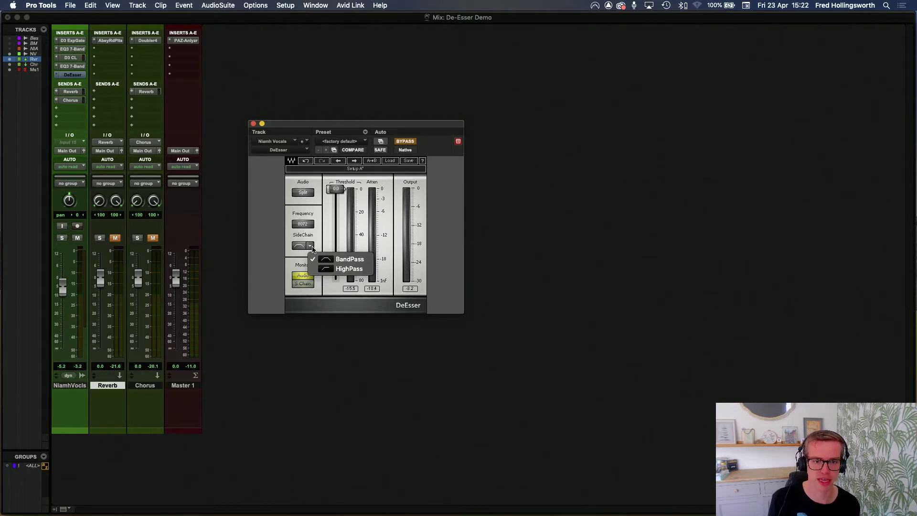
pyautogui.click(347, 263)
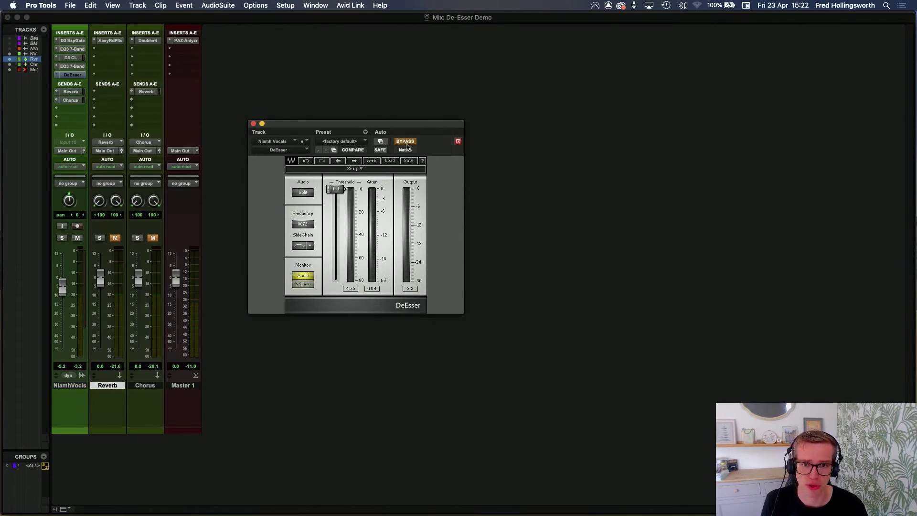
# Play the vocal, take the DeEsser out of bypass, and lower its threshold to -24.2.
pyautogui.press('space')
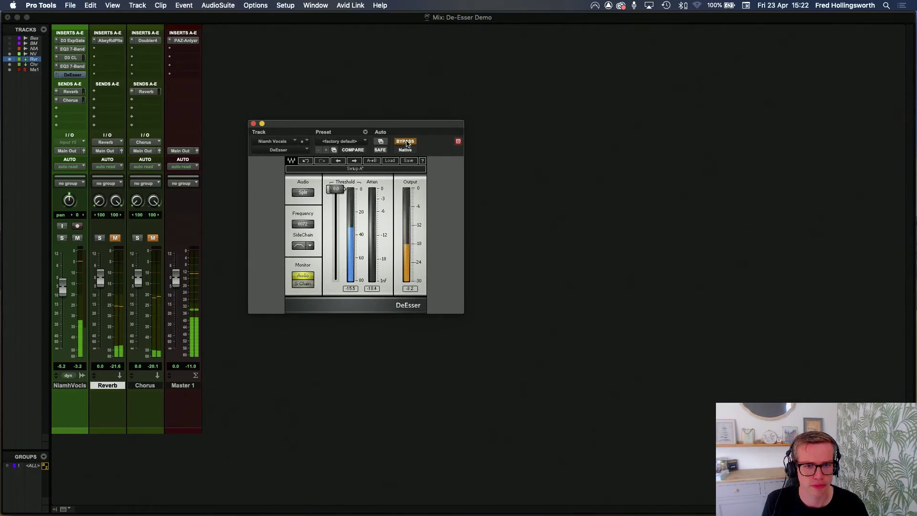
pyautogui.click(405, 142)
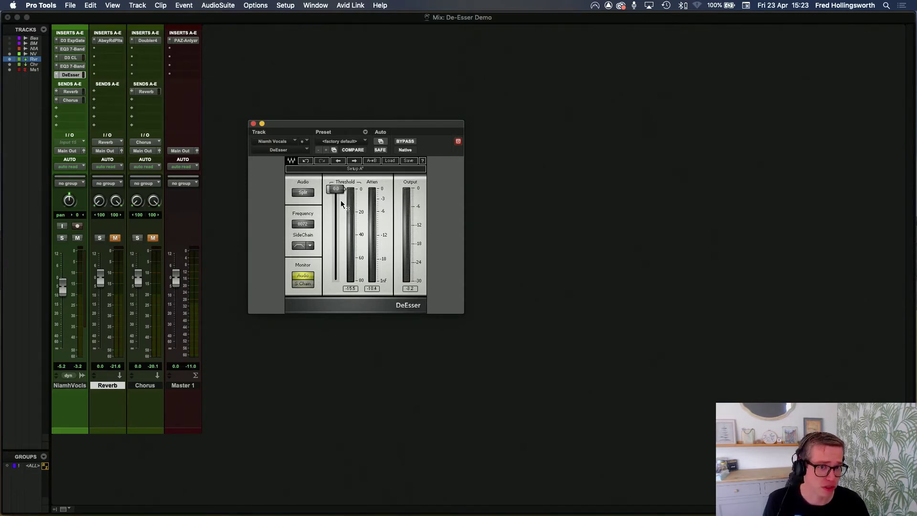
pyautogui.moveTo(337, 189); pyautogui.dragTo(337, 217)
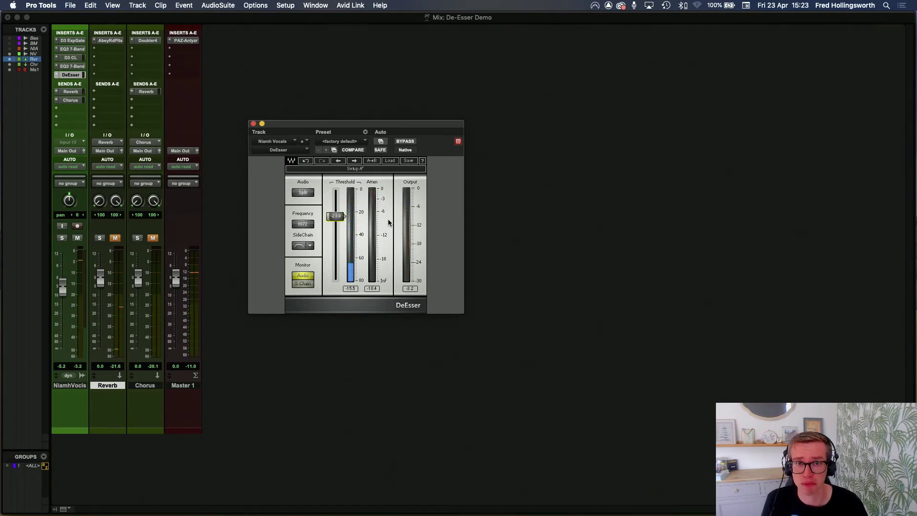
pyautogui.moveTo(340, 215); pyautogui.dragTo(341, 217)
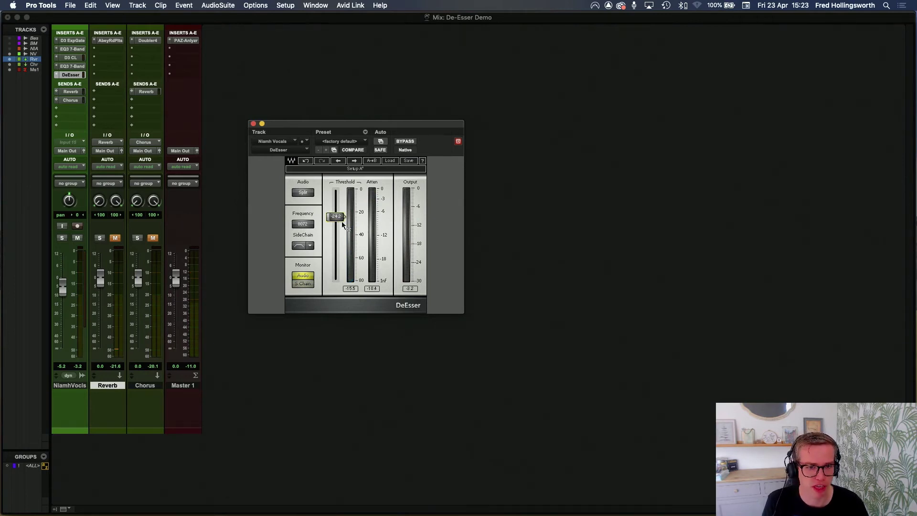
# Audition the DeEsser's sidechain signal during playback and return its monitoring to Audio.
pyautogui.click(307, 285)
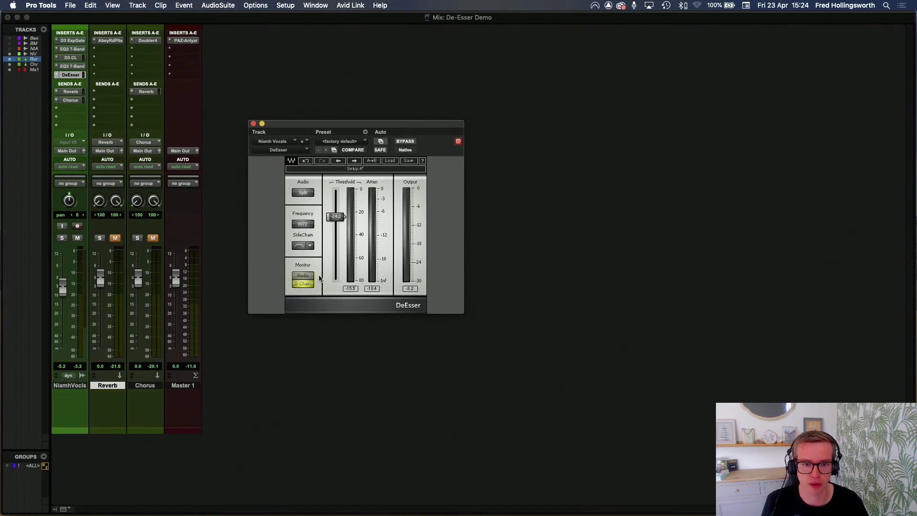
pyautogui.press('space')
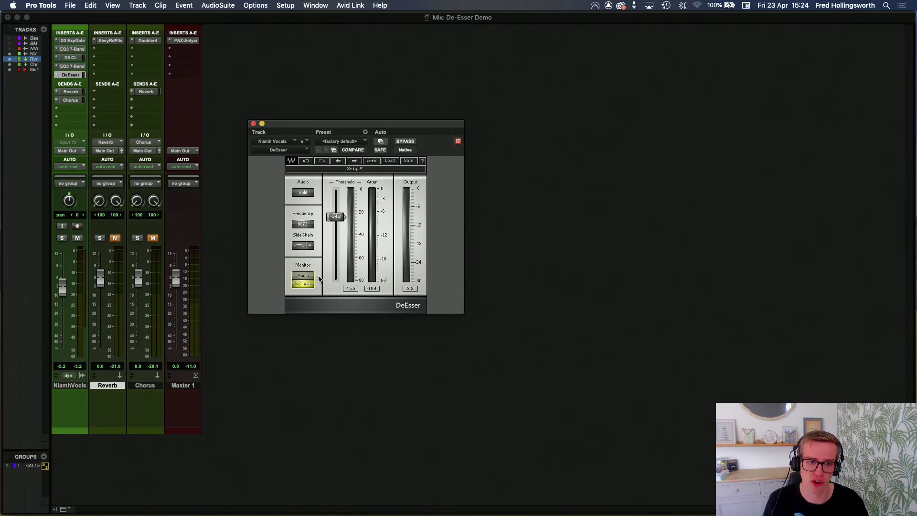
pyautogui.click(304, 276)
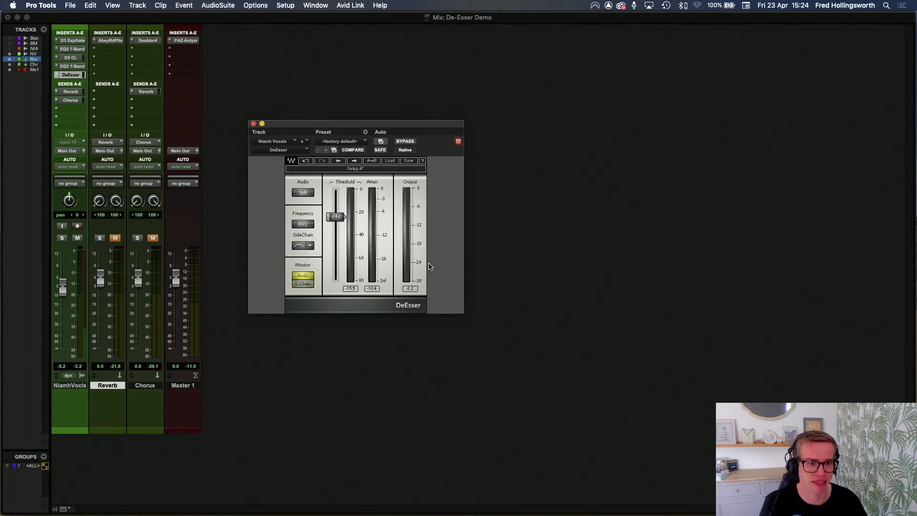
# Play the vocal with the DeEsser active and bypass it to compare the sound.
pyautogui.press('space')
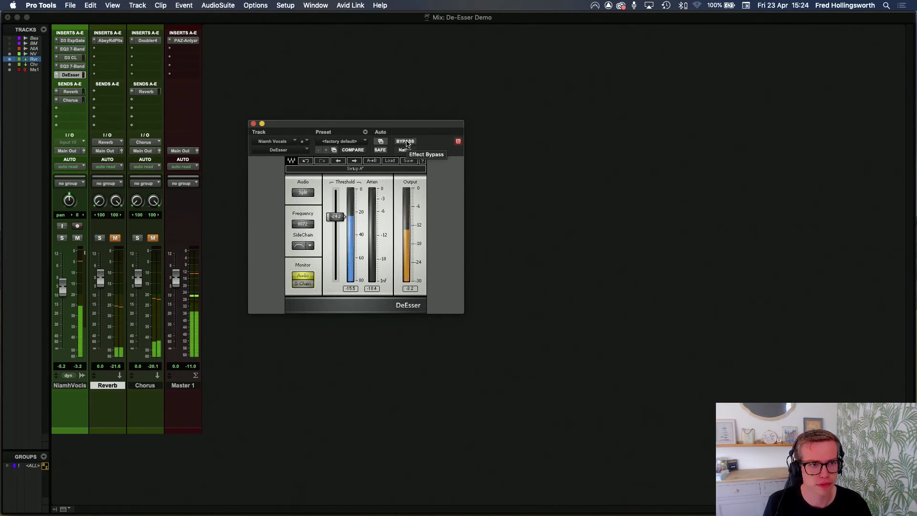
pyautogui.click(406, 141)
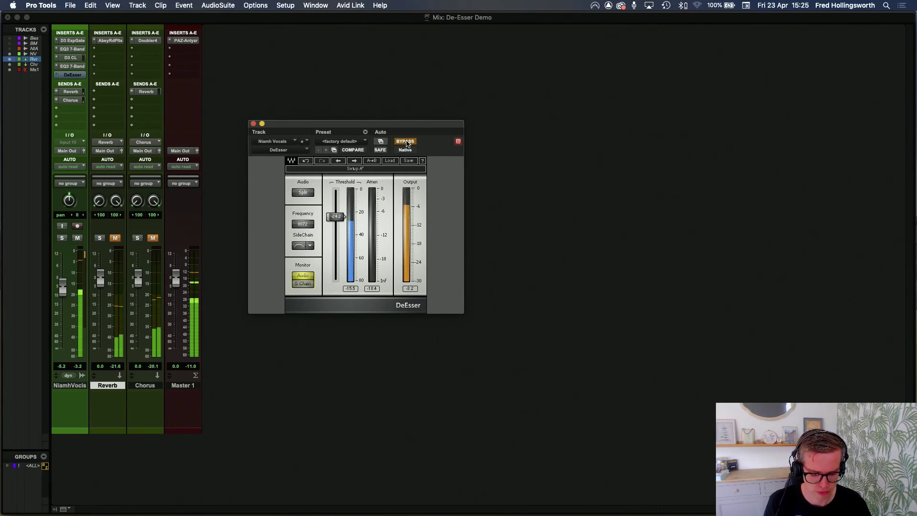
# Show the Edit window, move the DeEsser clear of the vocal waveform, and select the phrase from about 46|2|525 to 47|2|146.
pyautogui.press('super+equal')
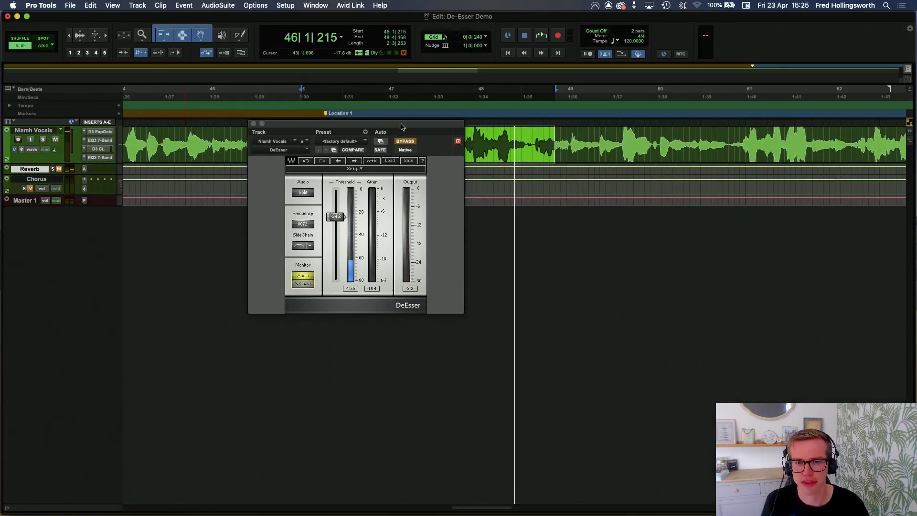
pyautogui.moveTo(401, 127); pyautogui.dragTo(325, 187)
pyautogui.moveTo(332, 143); pyautogui.dragTo(413, 141)
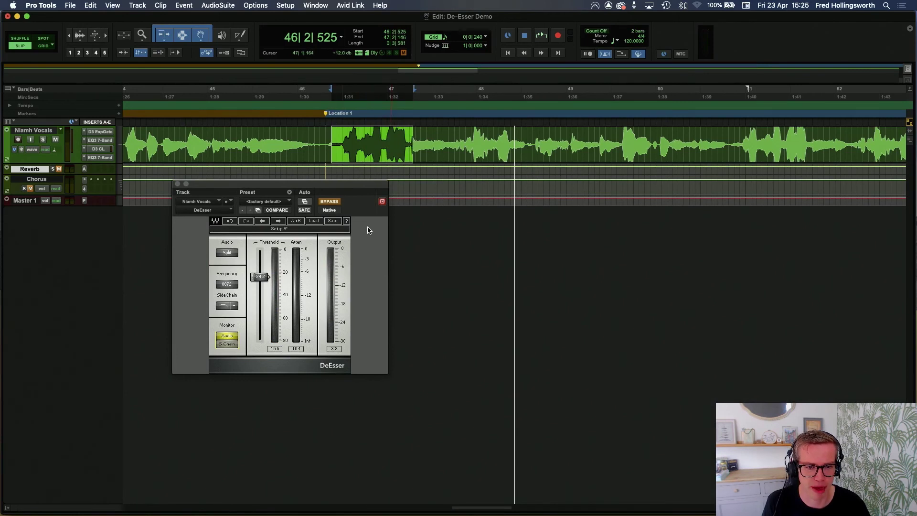
# Play the selected vocal phrase while switching the DeEsser on and back to bypass to compare the sibilance.
pyautogui.press('space')
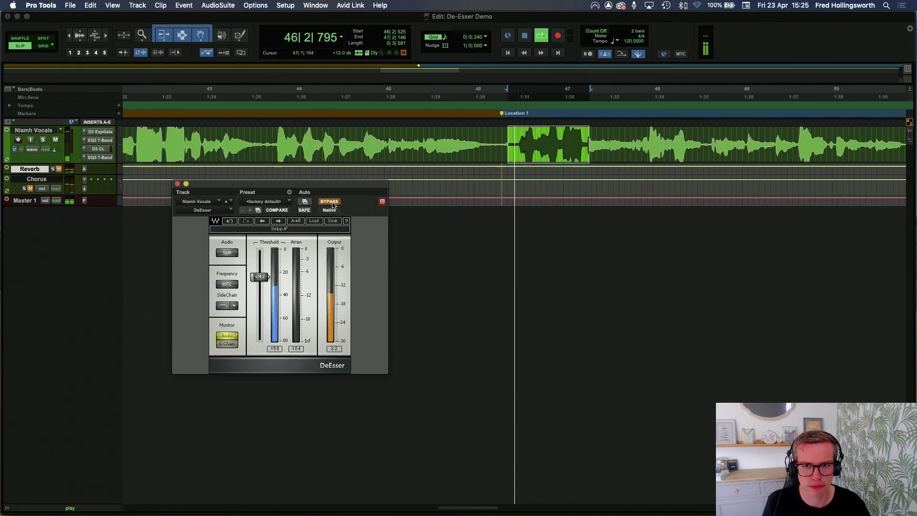
pyautogui.click(330, 201)
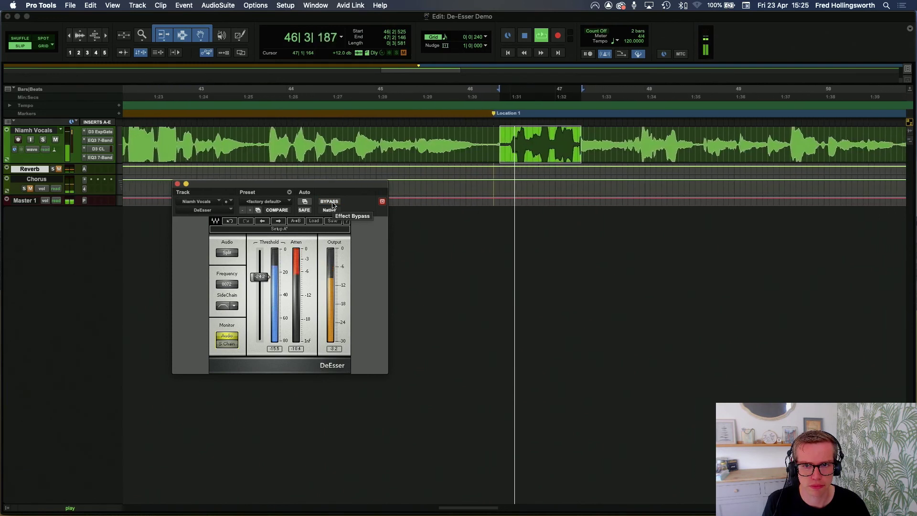
pyautogui.click(329, 202)
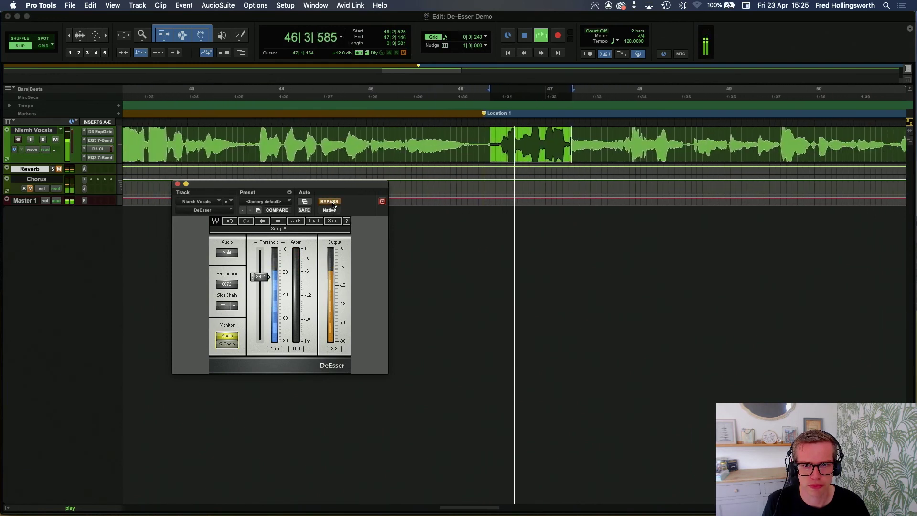
pyautogui.press('space')
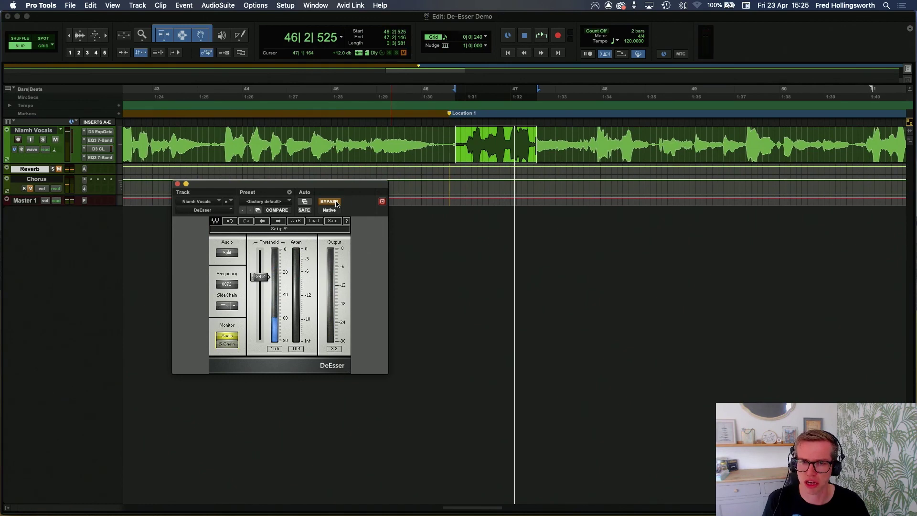